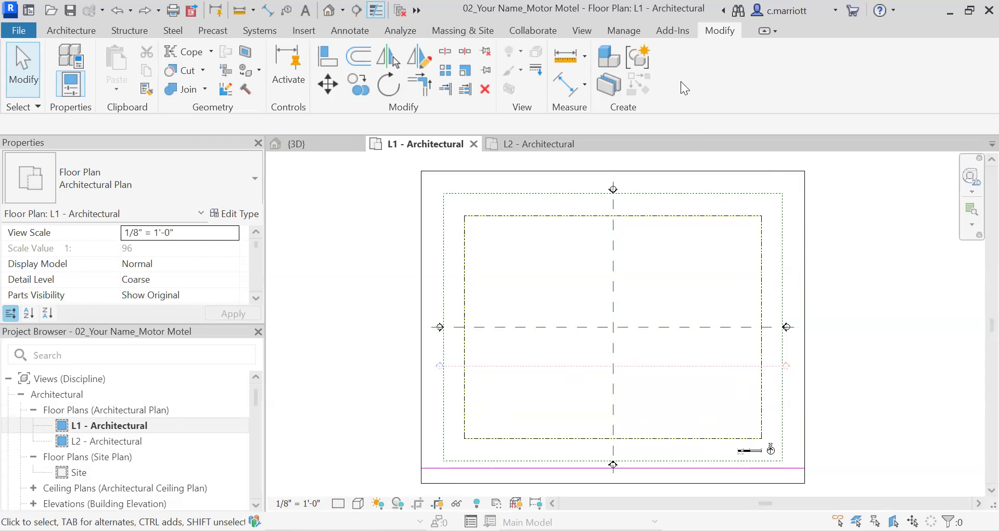
Draw a vertical grid line along the west property line, from the southwest corner to just beyond the northwest corner.
click(72, 31)
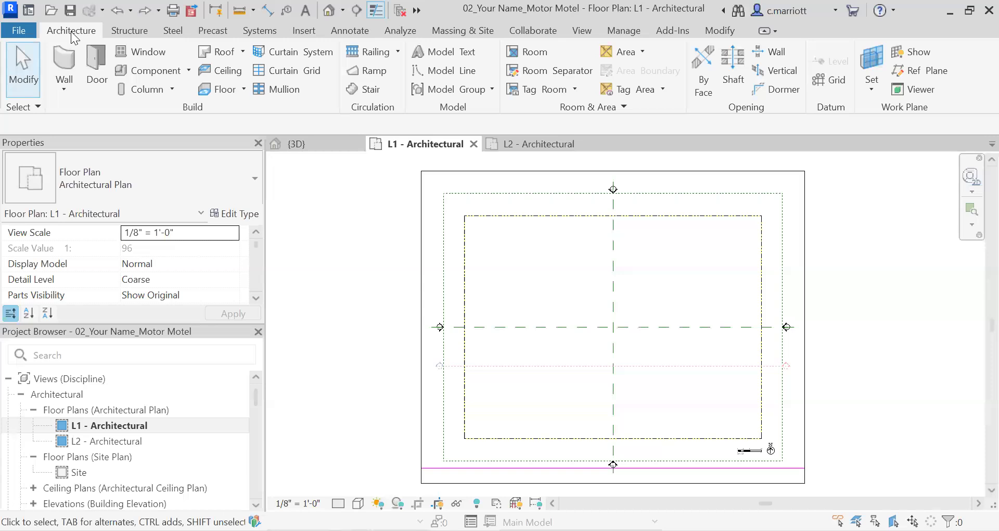
click(818, 82)
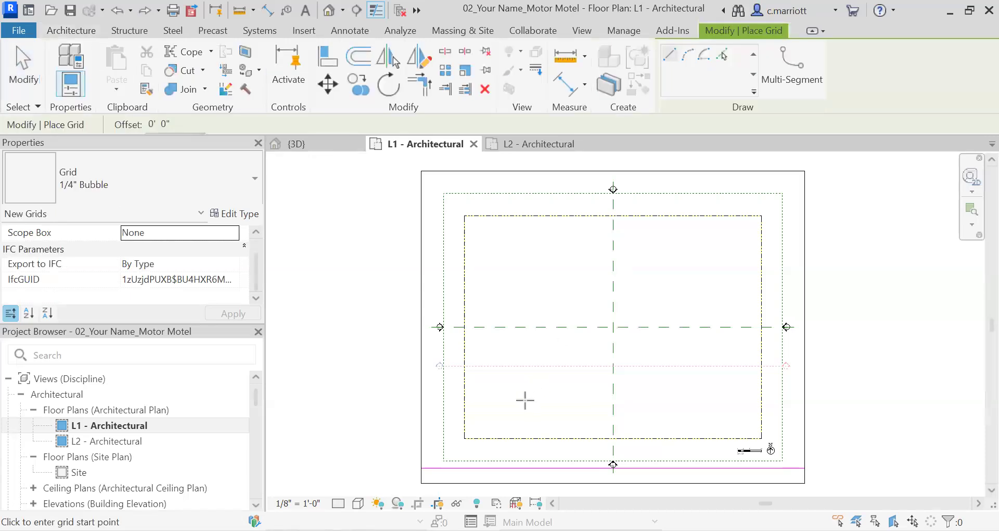
click(464, 438)
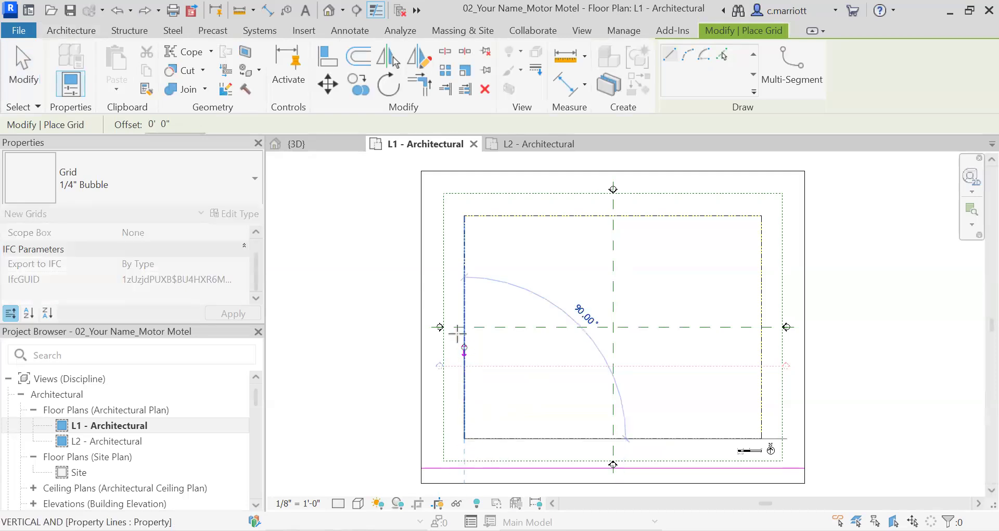
scroll(460, 333, up, 2)
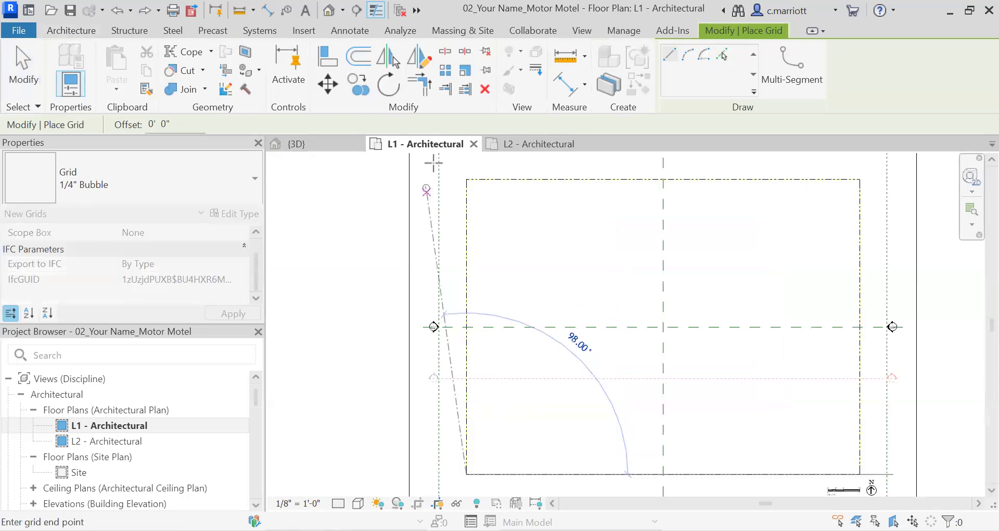
click(466, 167)
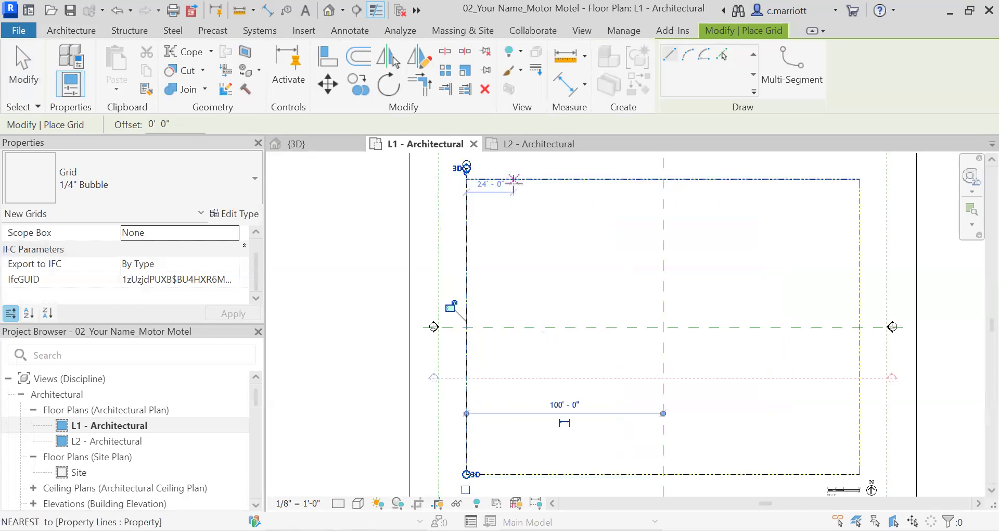
key(Escape)
key(Escape)
middle_drag(479, 229, 517, 294)
scroll(515, 250, up, 5)
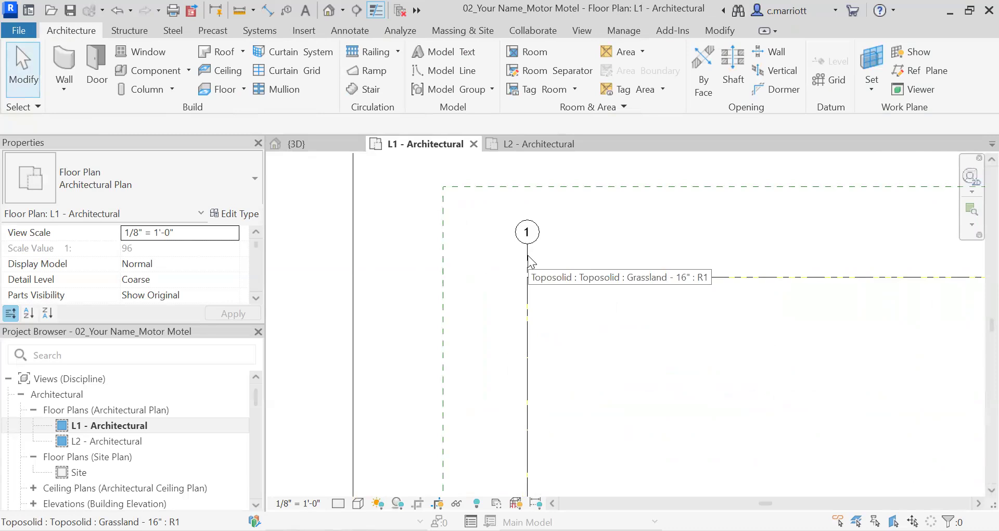
click(526, 256)
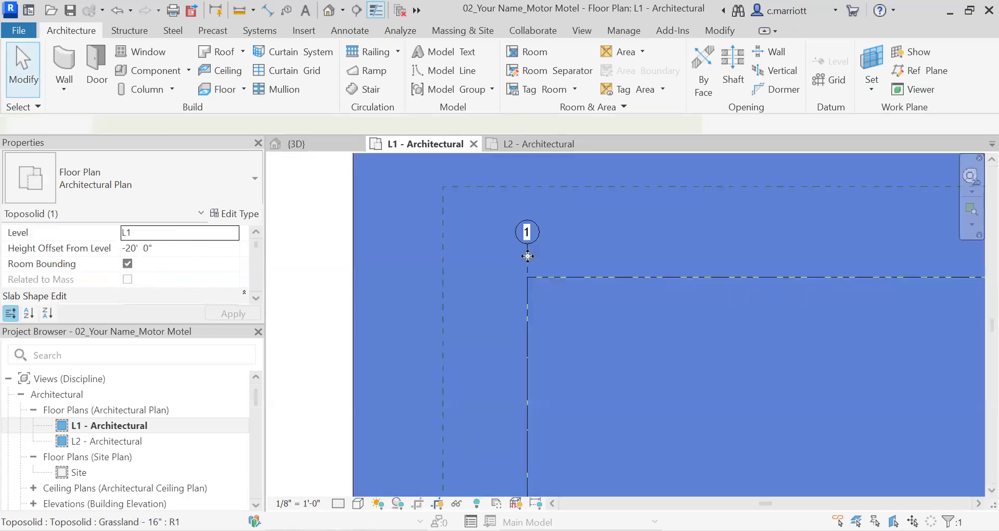
key(Escape)
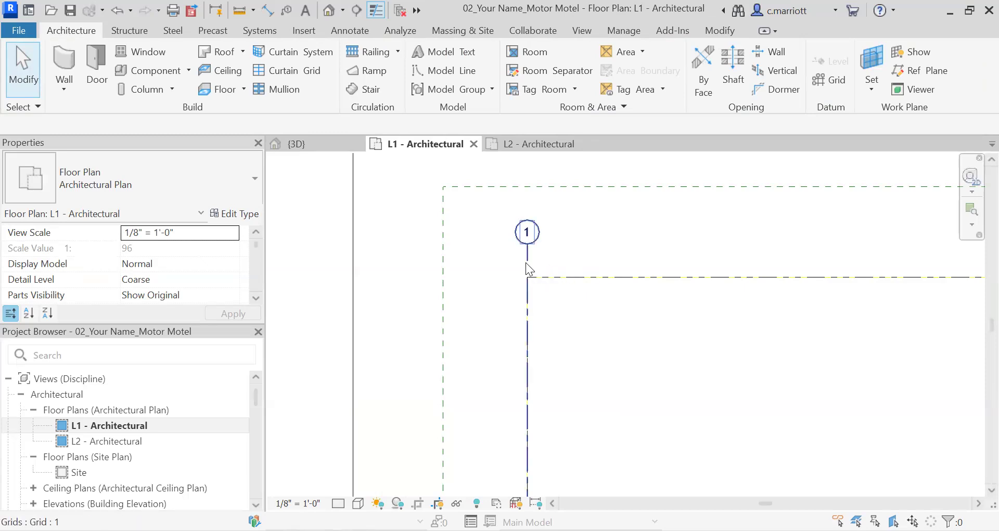
click(526, 264)
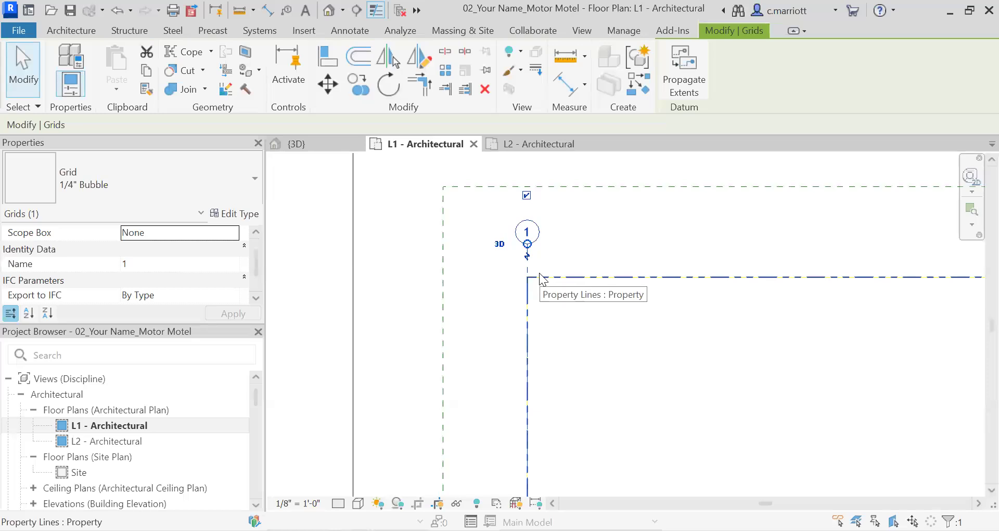
key(Escape)
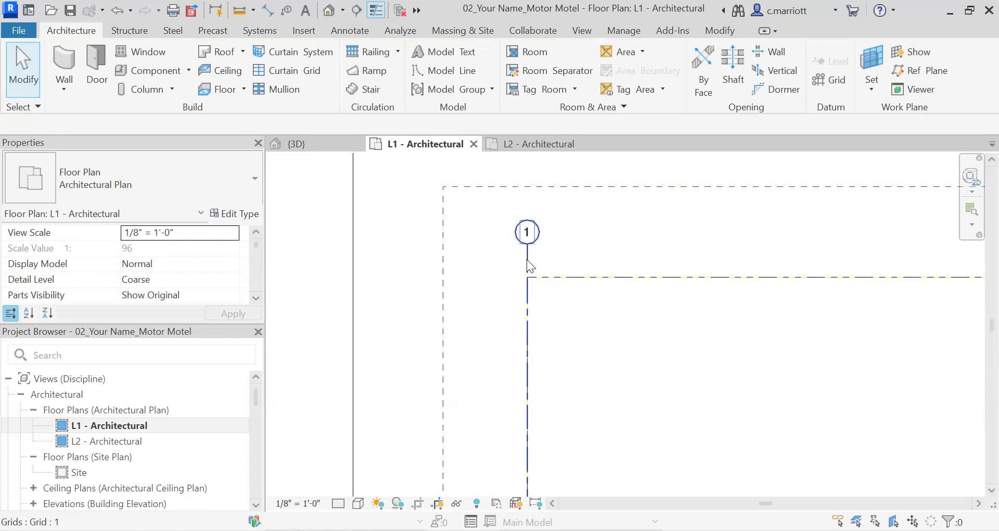
Array grid line 1 eastward as a grouped linear array of 40 lines, each spaced 5' apart.
click(528, 262)
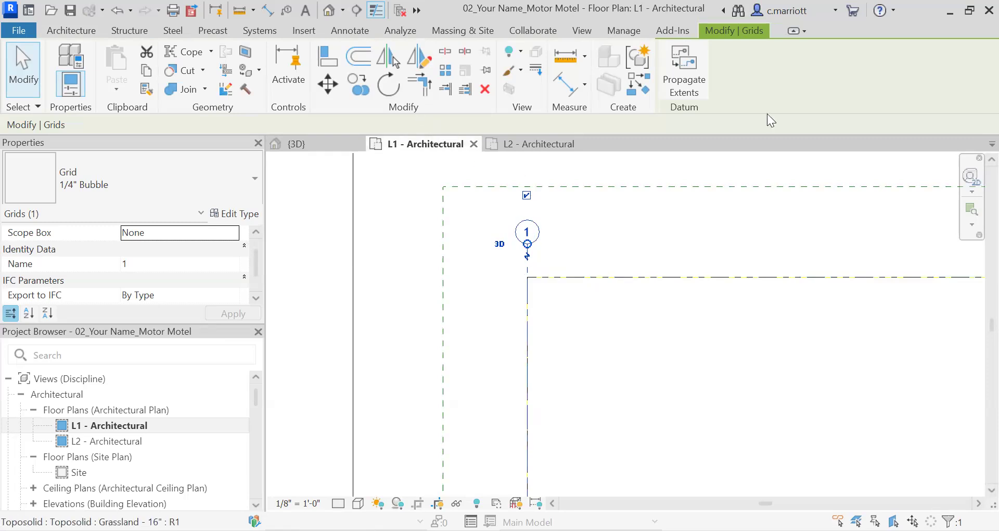
click(445, 71)
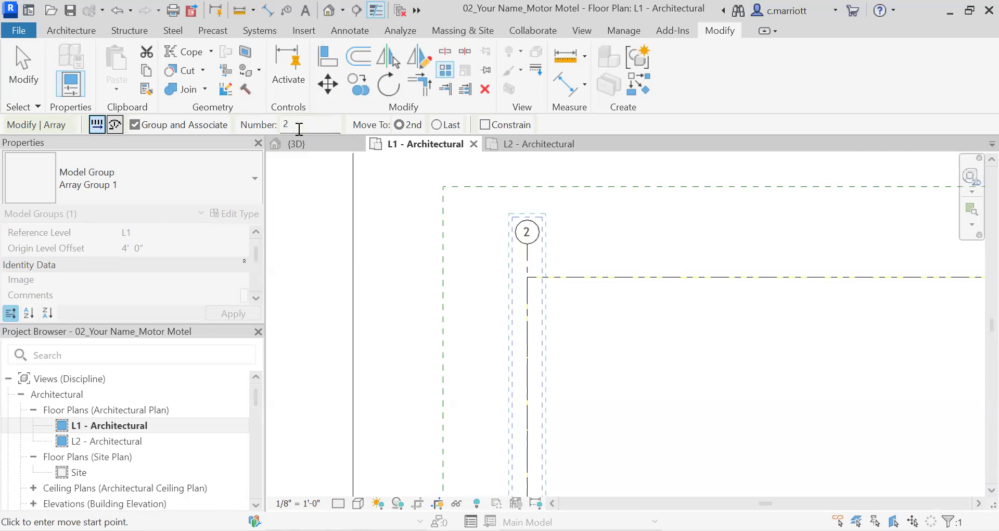
double_click(298, 126)
key(BackSpace)
text(40)
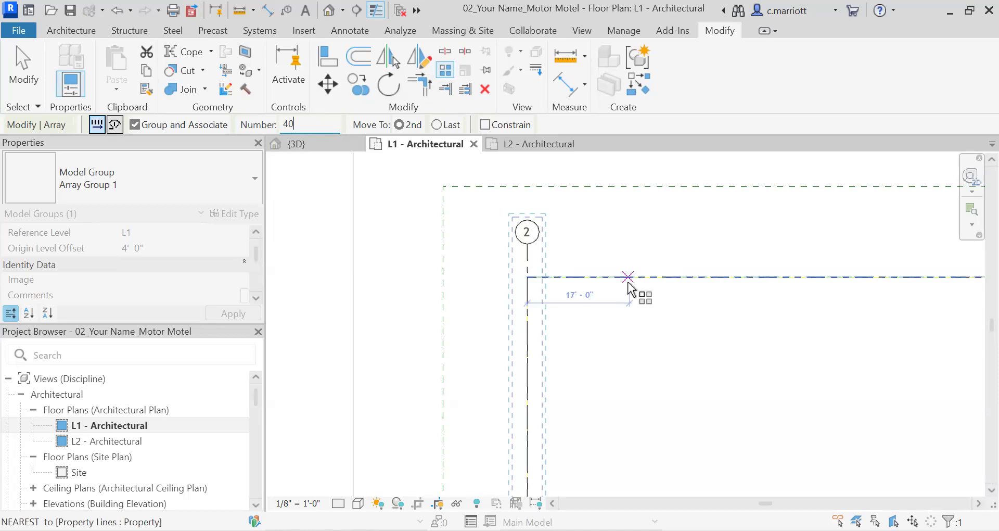
click(644, 415)
text(5')
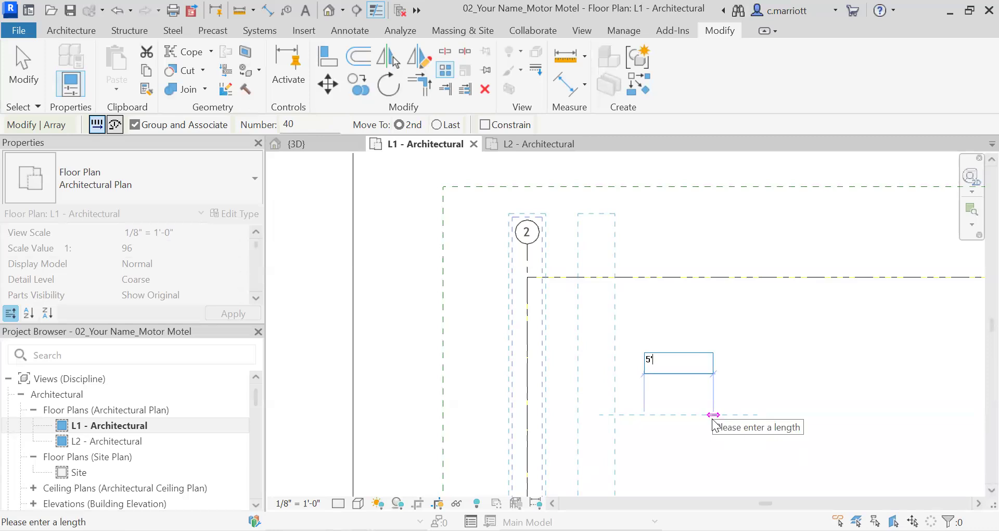
key(Return)
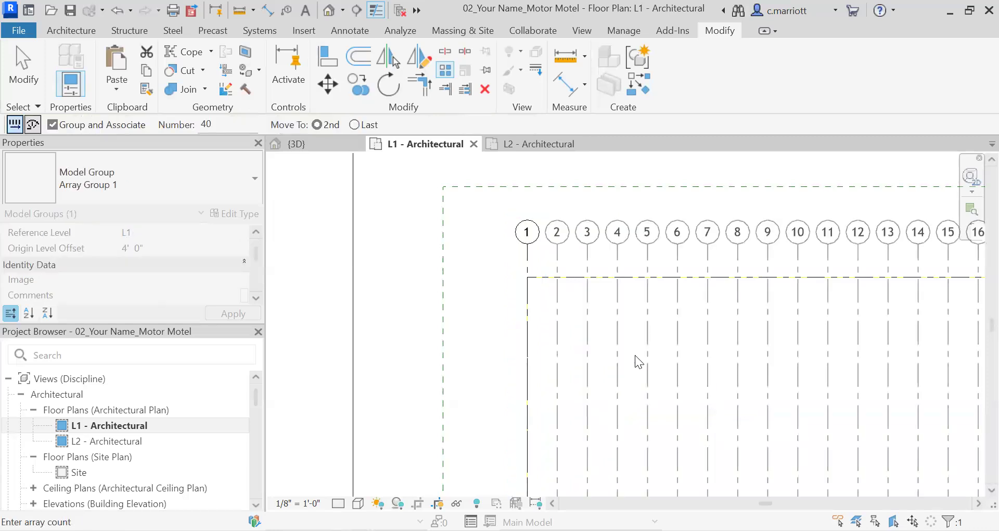
click(825, 405)
Inspect the arrayed vertical grid lines across to the east property line and down to the south property line.
scroll(825, 406, down, 1)
middle_drag(825, 408, 561, 403)
middle_drag(874, 372, 520, 393)
mouse_move(793, 387)
middle_down()
mouse_move(604, 392)
mouse_move(622, 379)
middle_up()
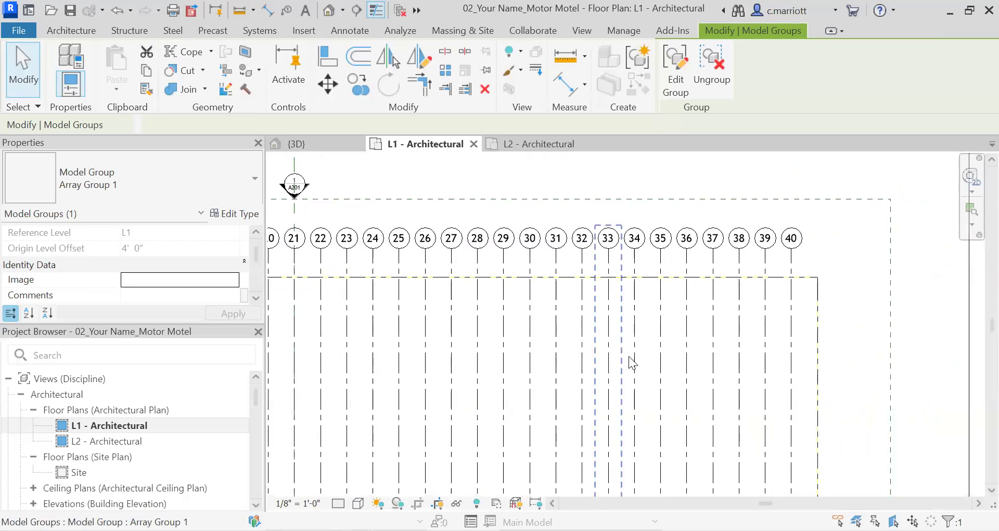
scroll(720, 357, down, 2)
middle_drag(608, 409, 717, 319)
middle_drag(679, 477, 622, 368)
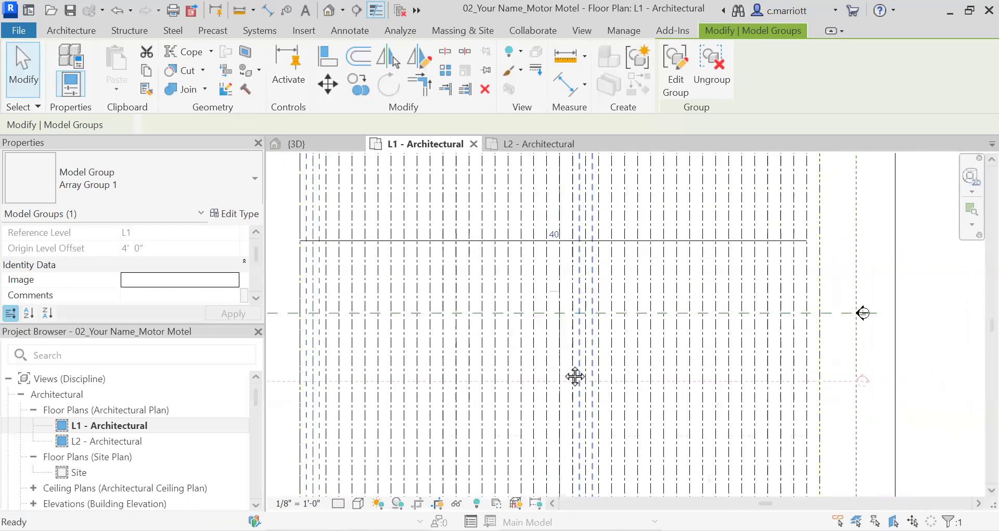
middle_drag(504, 446, 564, 366)
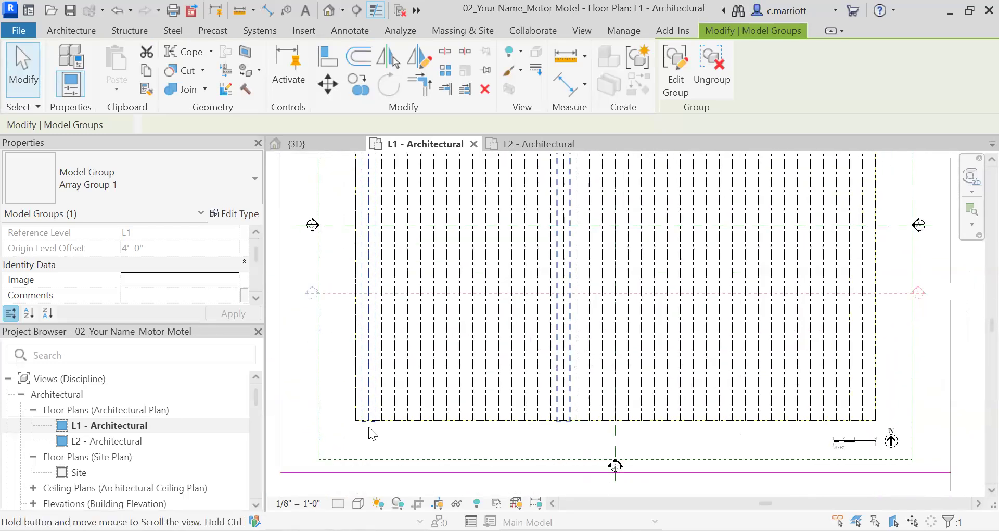
middle_drag(371, 432, 374, 429)
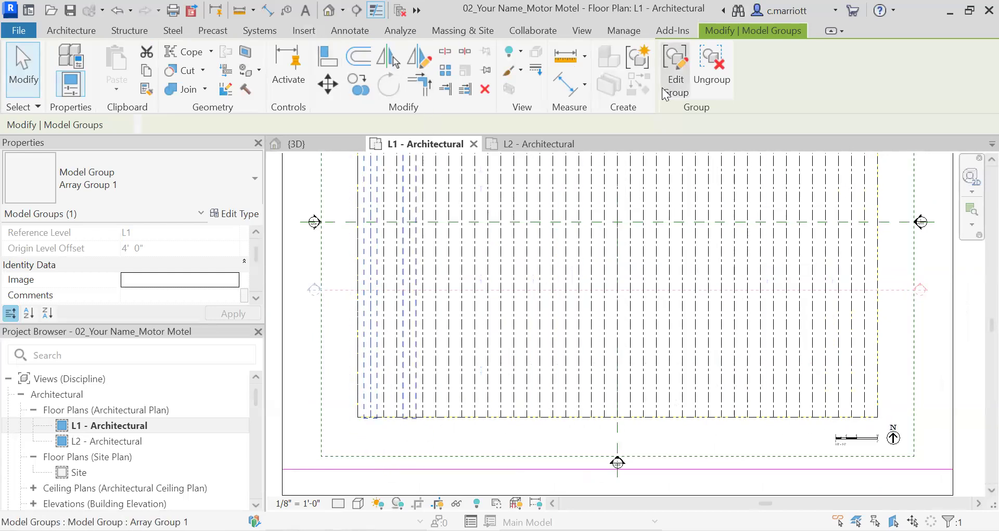
Draw a horizontal grid line along the south property line, from the southwest corner to just beyond the southeast corner.
click(71, 30)
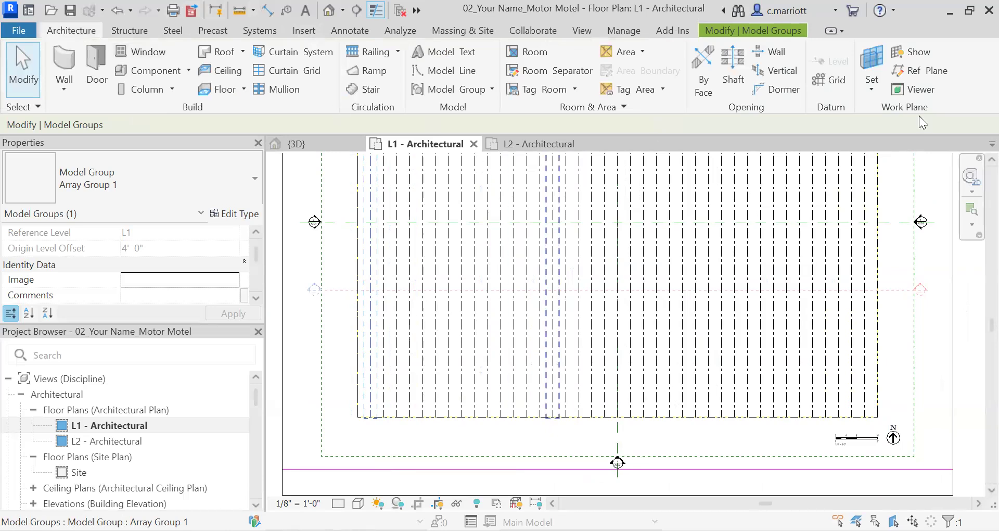
click(828, 79)
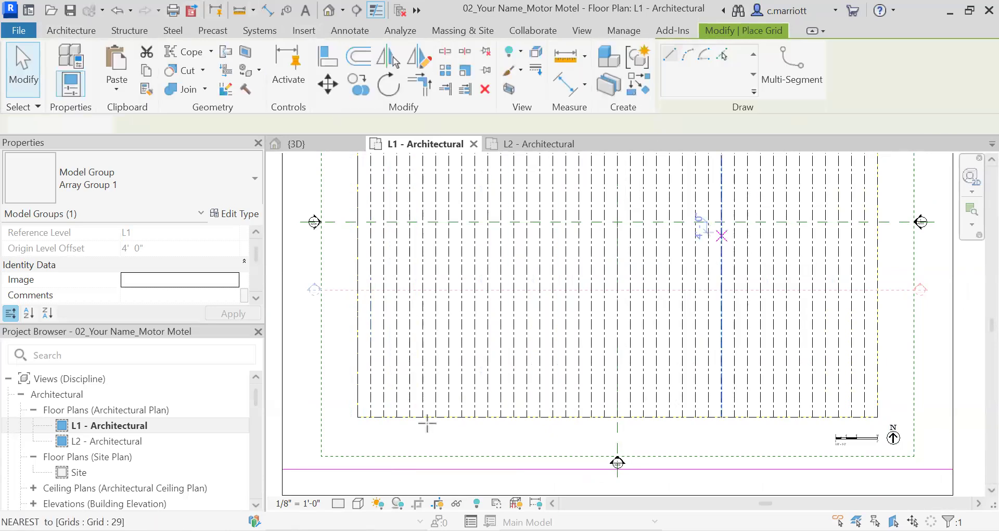
click(355, 419)
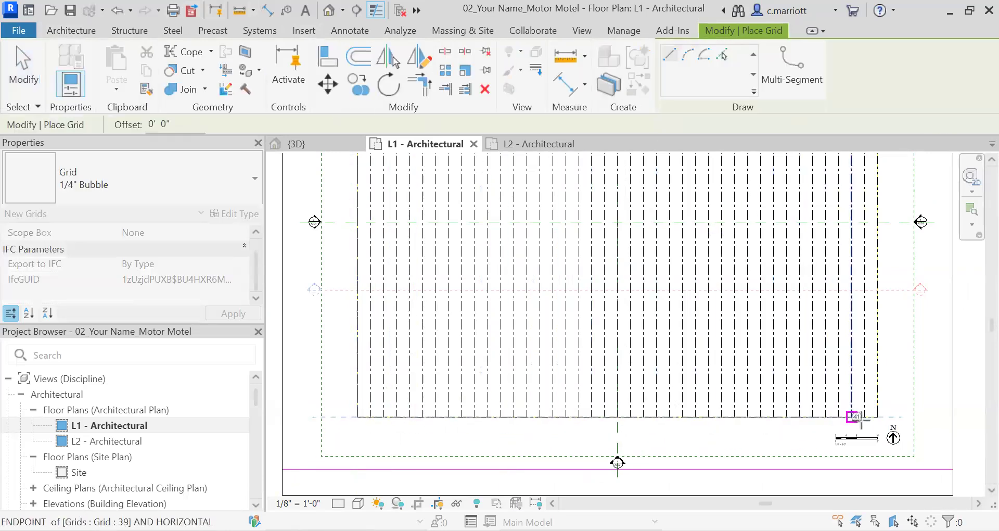
scroll(882, 416, up, 1)
scroll(890, 417, up, 2)
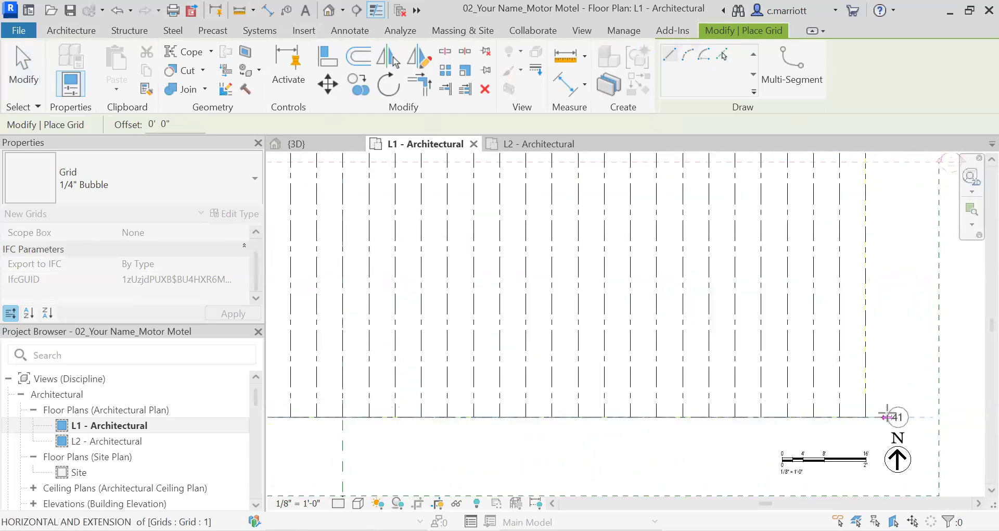
click(884, 416)
key(Escape)
key(Escape)
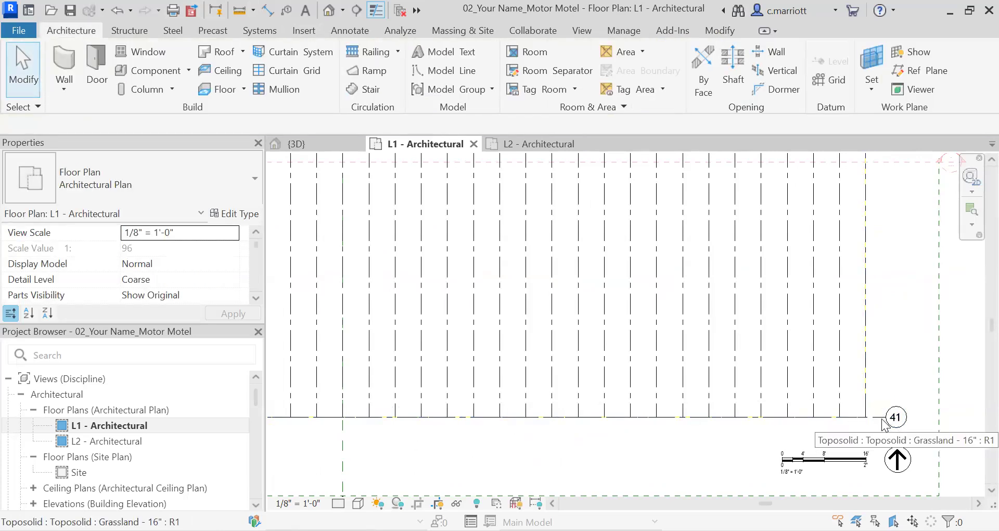
Array the horizontal grid line on the south property line northward as a linear array of 30 lines spaced 5' apart.
middle_drag(883, 424, 916, 376)
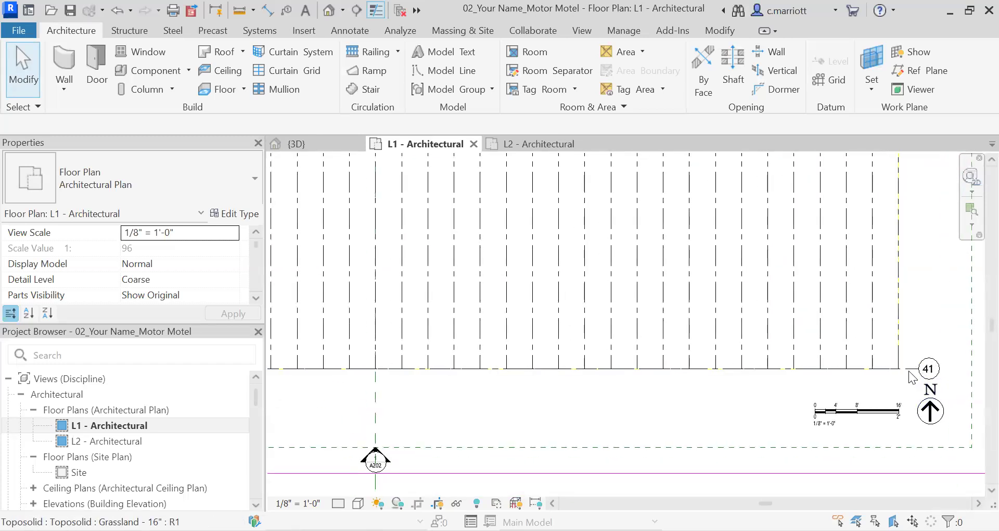
scroll(919, 385, up, 1)
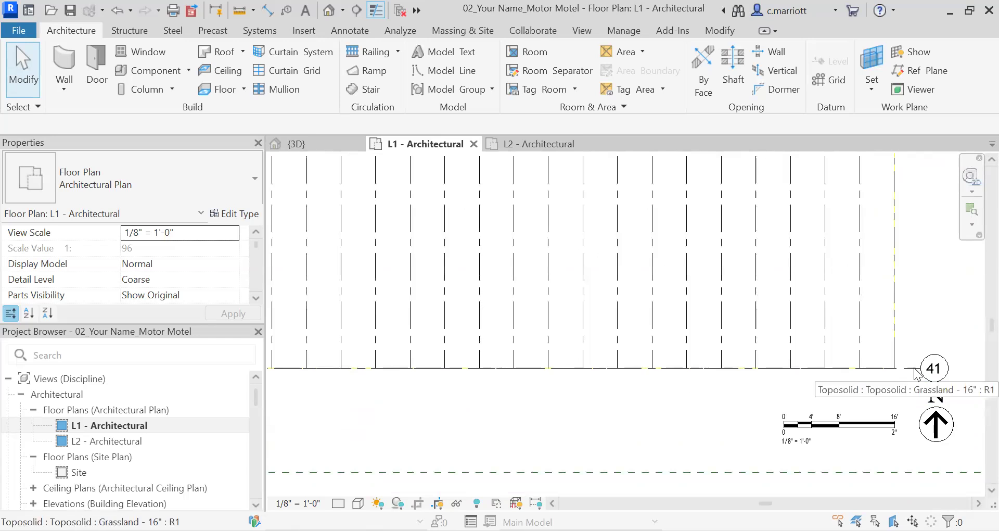
click(915, 374)
key(Escape)
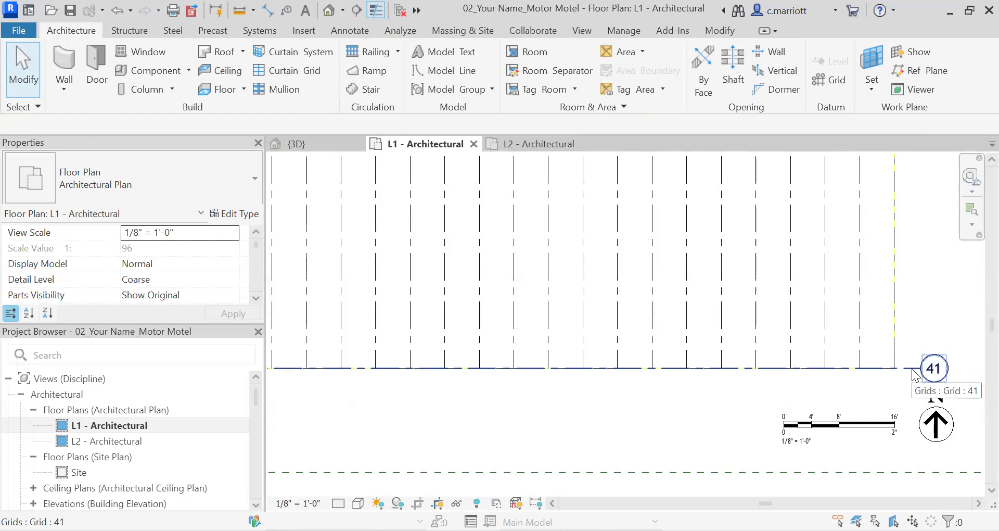
click(913, 369)
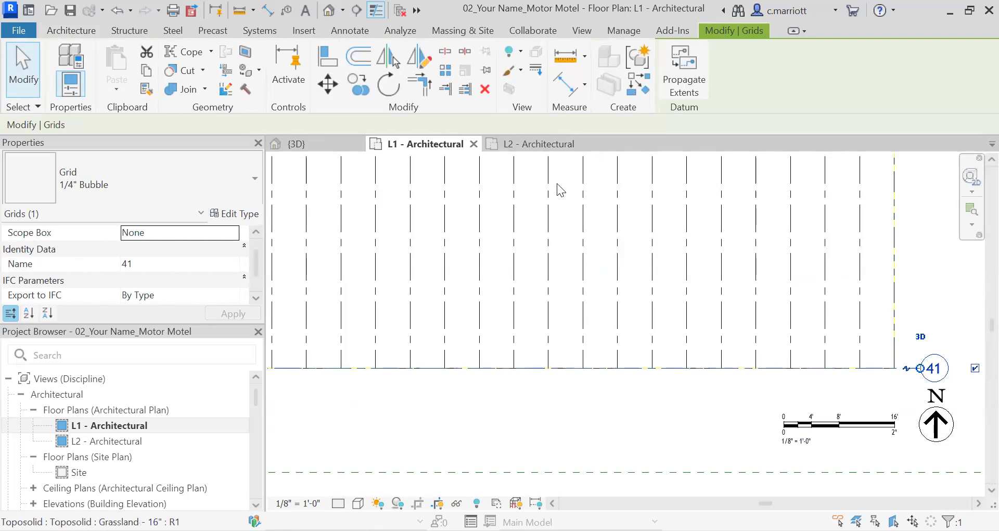
click(445, 69)
double_click(283, 130)
text(30)
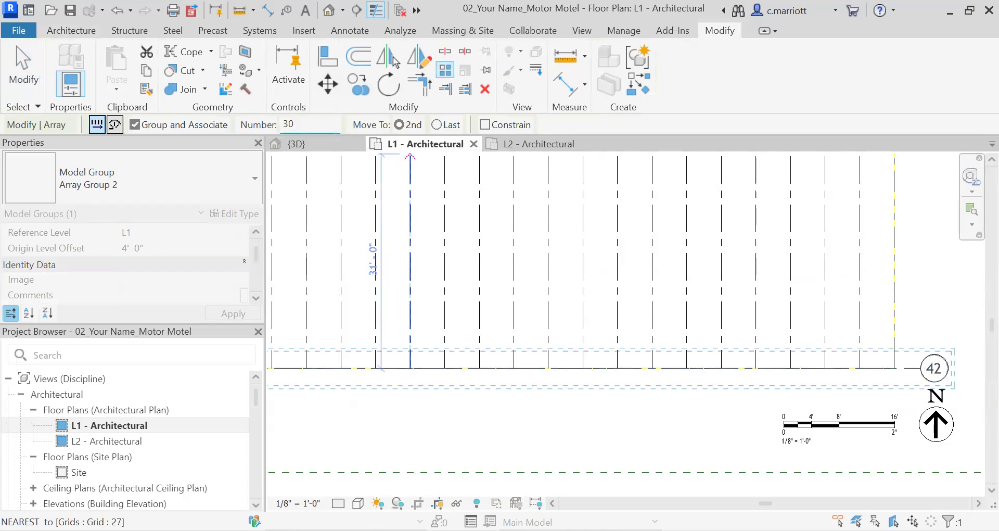
click(601, 430)
text(5)
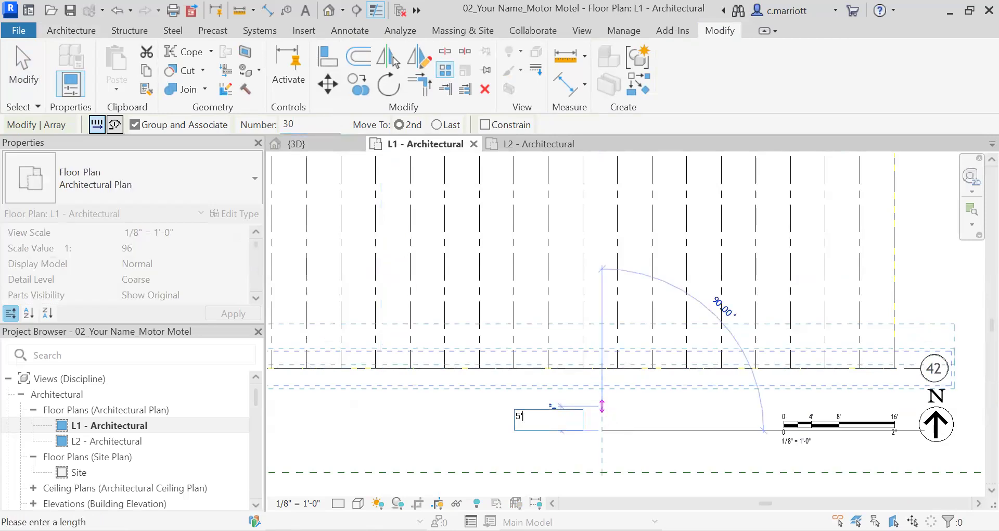
key(Return)
Examine the vertical and horizontal grid arrays across the whole site and their fit to the property lines.
scroll(744, 359, down, 4)
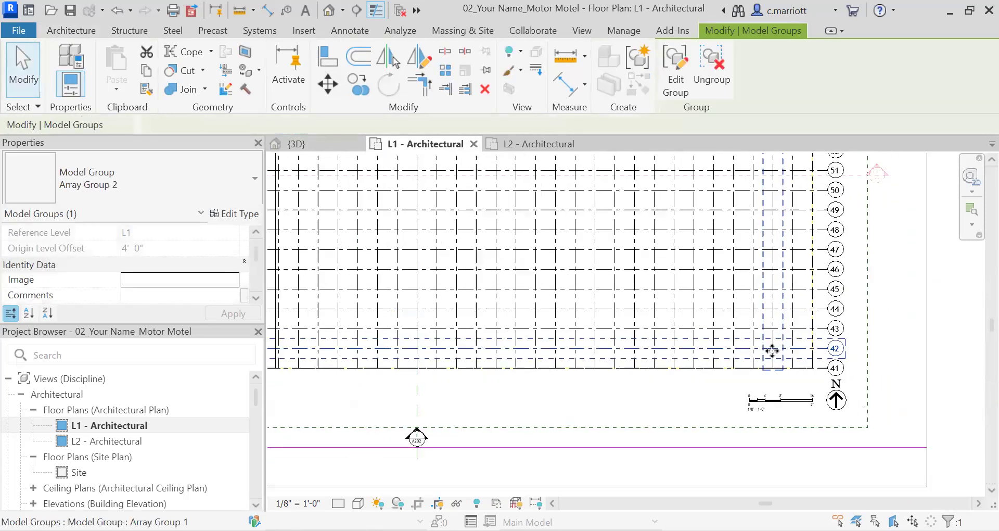
scroll(732, 294, down, 3)
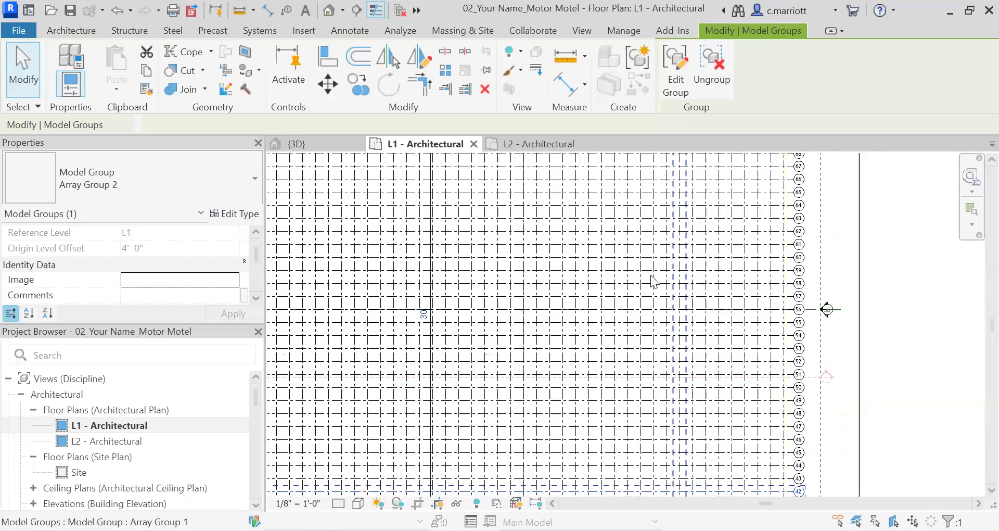
scroll(671, 295, down, 2)
middle_drag(665, 296, 722, 304)
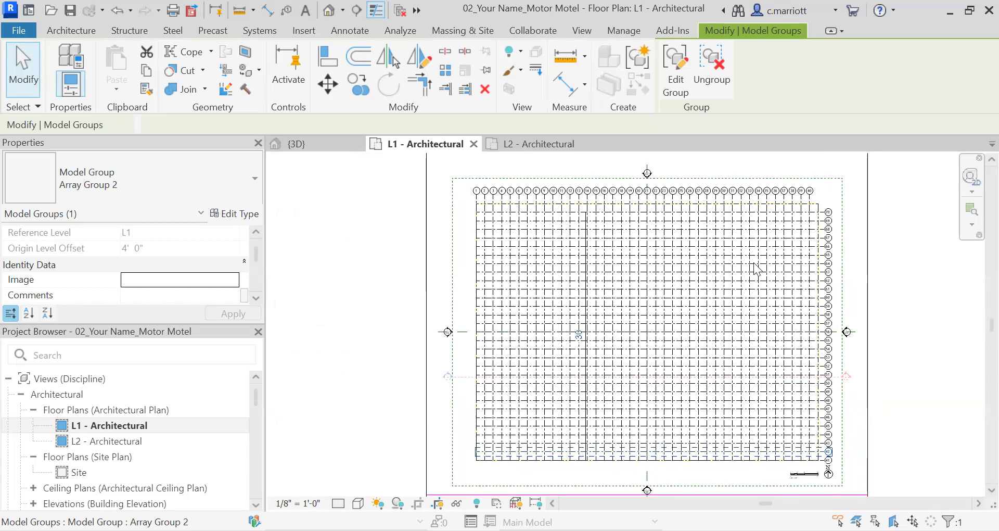
scroll(786, 227, up, 1)
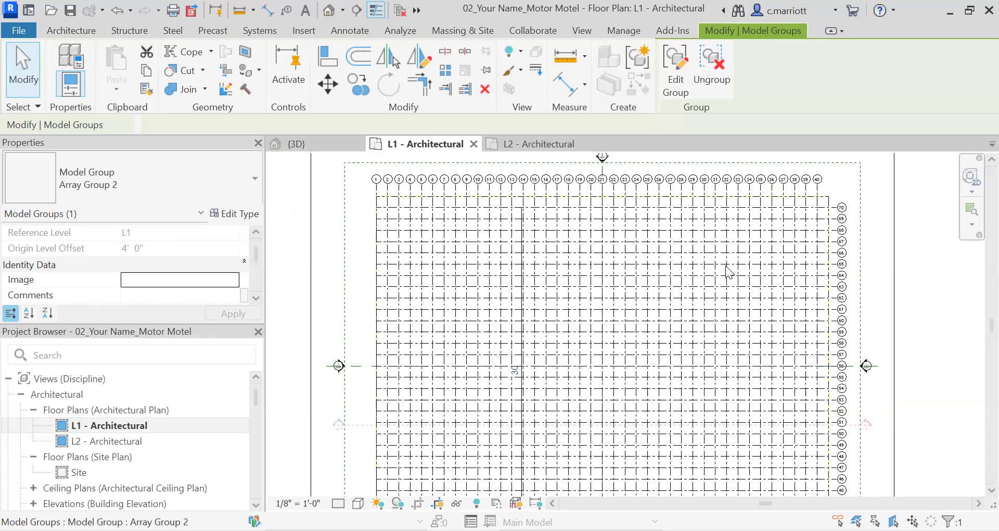
scroll(728, 270, down, 2)
middle_drag(714, 306, 750, 293)
middle_drag(671, 283, 639, 293)
scroll(624, 292, down, 1)
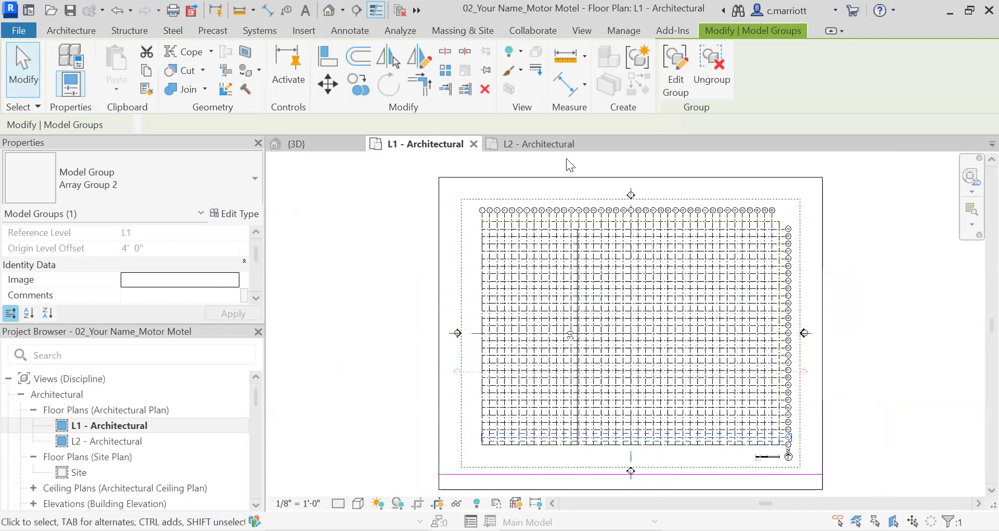